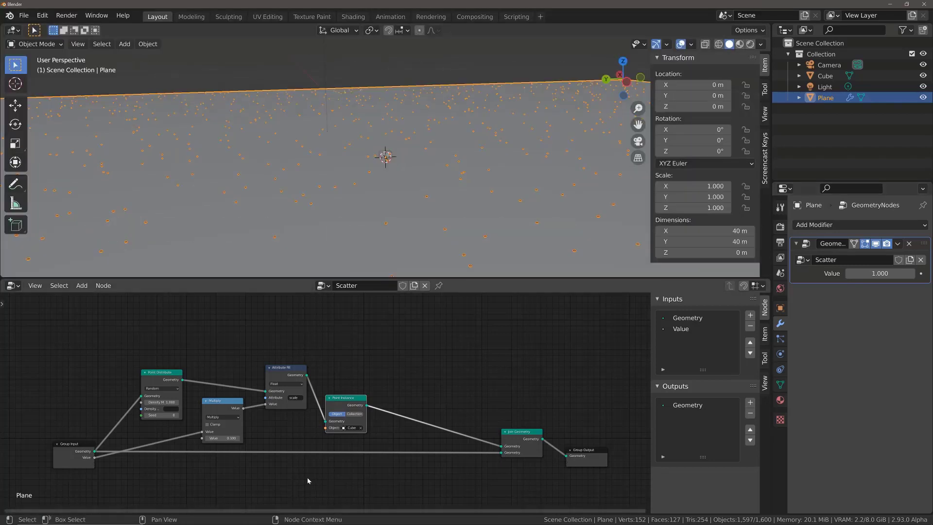
Step: Zoom and pan the node editor to bring the Point Instance node into view
scroll(324, 462, "up", 5)
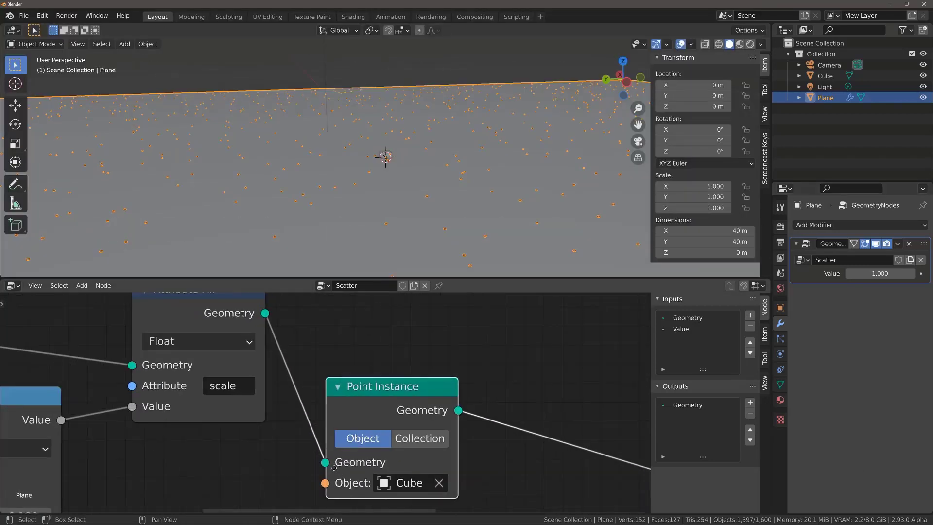
middle_click_drag(324, 462, 270, 441)
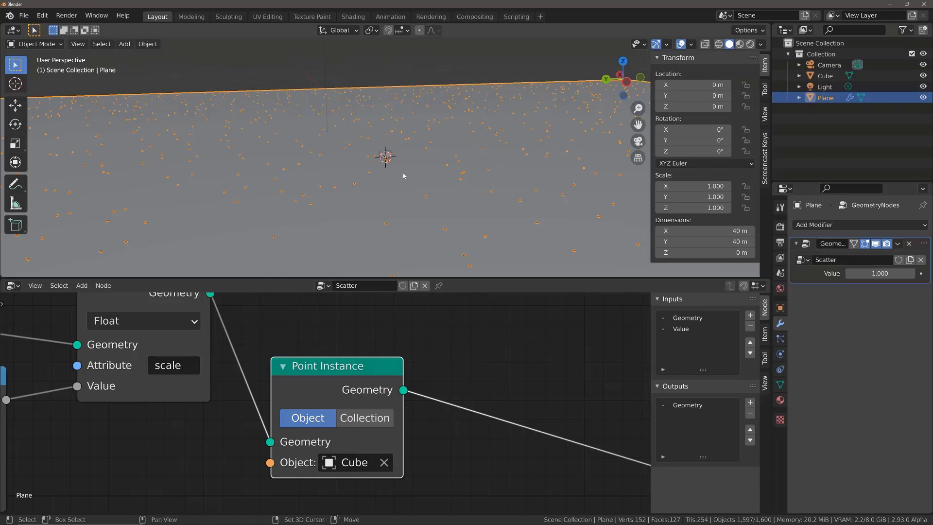
Step: Add an icosphere at the origin with a 0.2 m radius, then collapse its settings panel
key("shift+a")
mouse_move(404, 173)
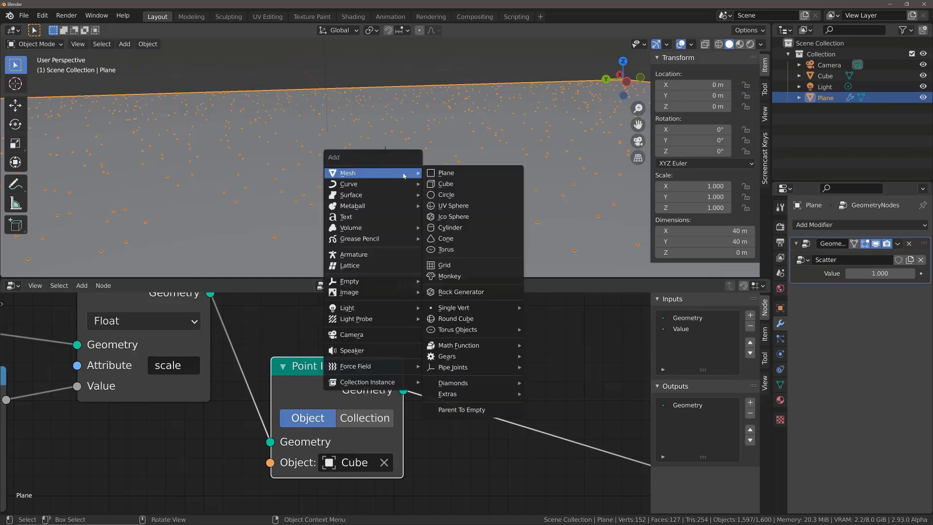
left_click(464, 216)
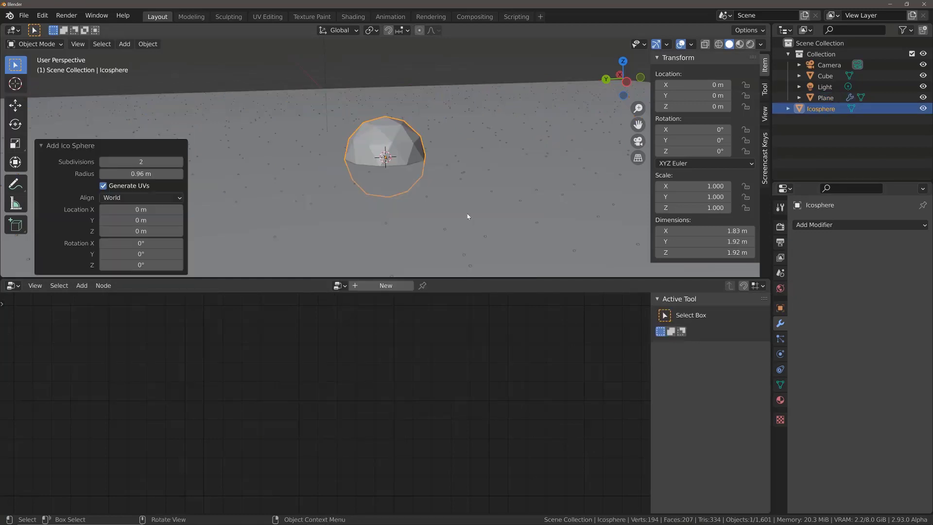
double_click(146, 173)
type(".2")
key("Return")
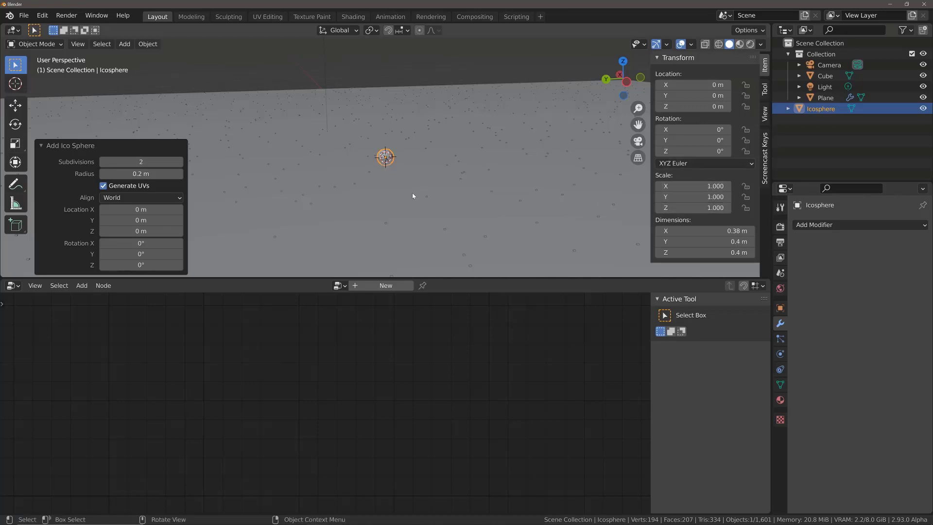
key("ctrl+a")
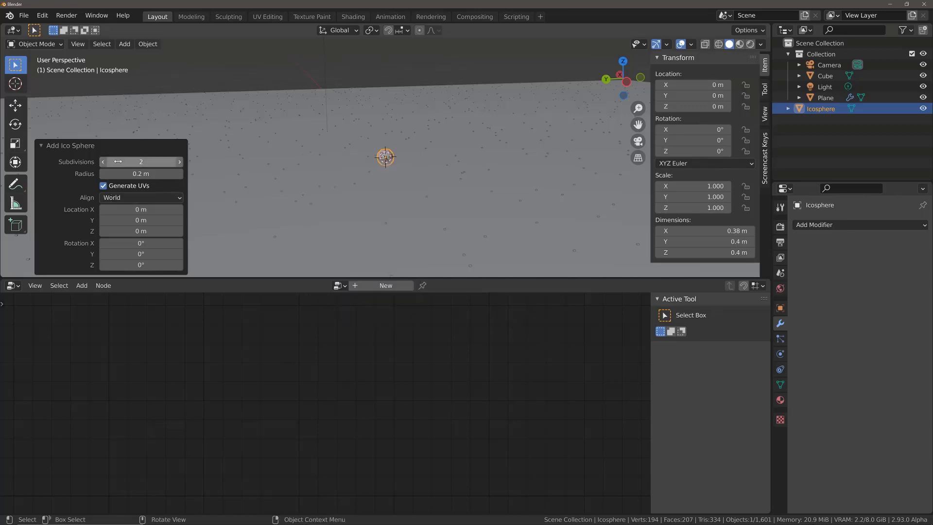
left_click(40, 146)
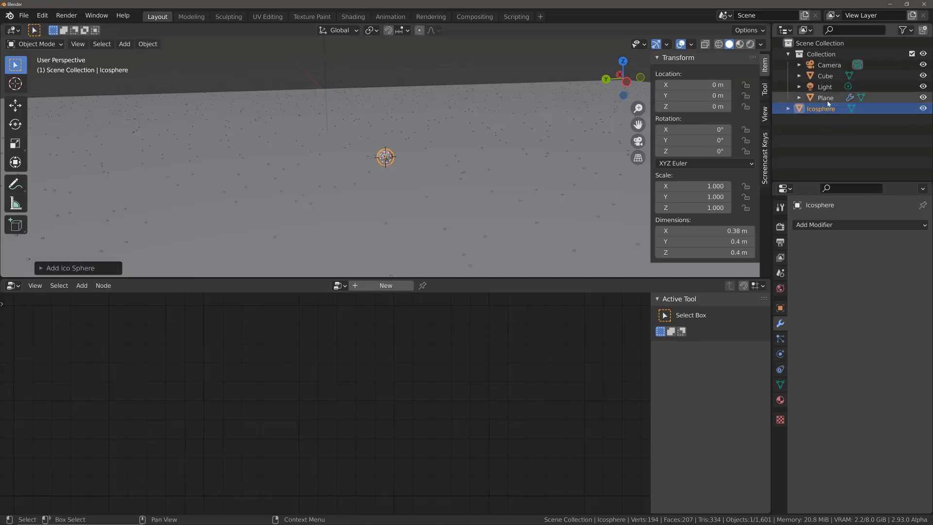
Step: Create a new collection in the Outliner and rename it 'Instance Obj'
right_click(819, 133)
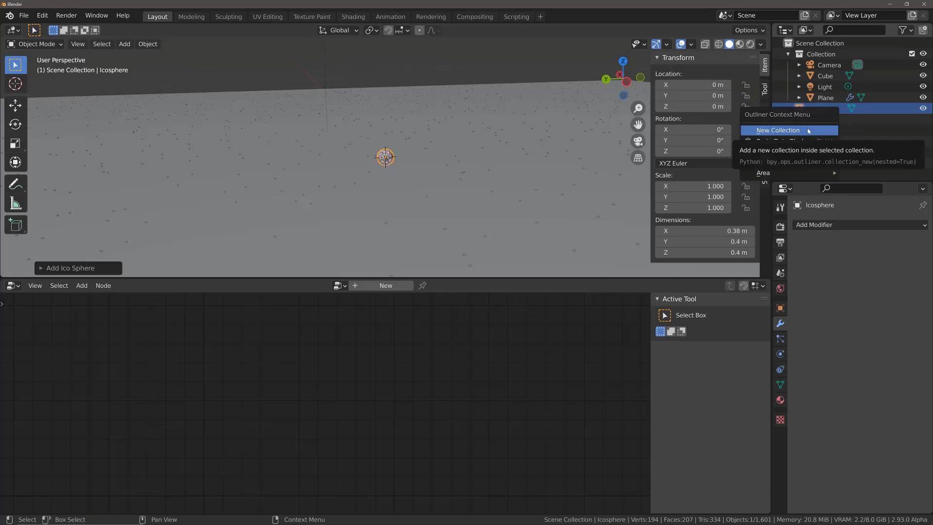
left_click(809, 130)
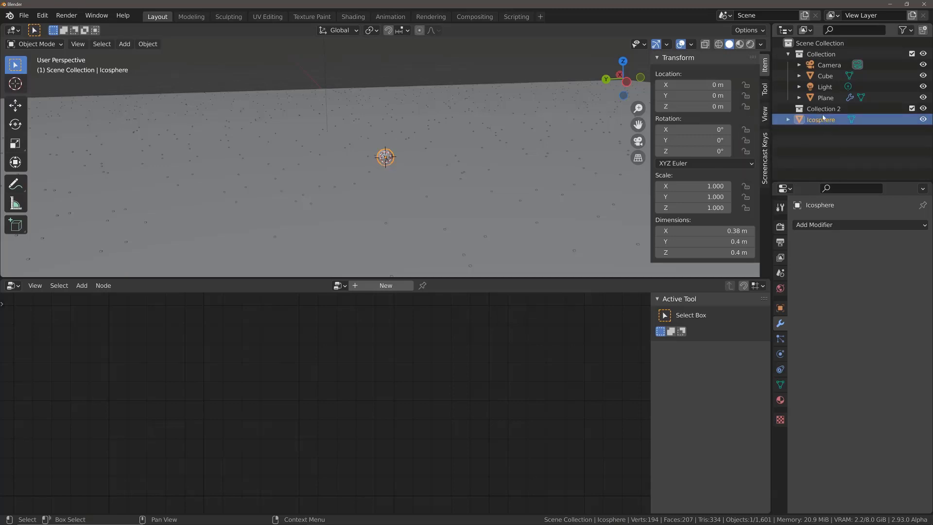
left_click(823, 110)
double_click(821, 109)
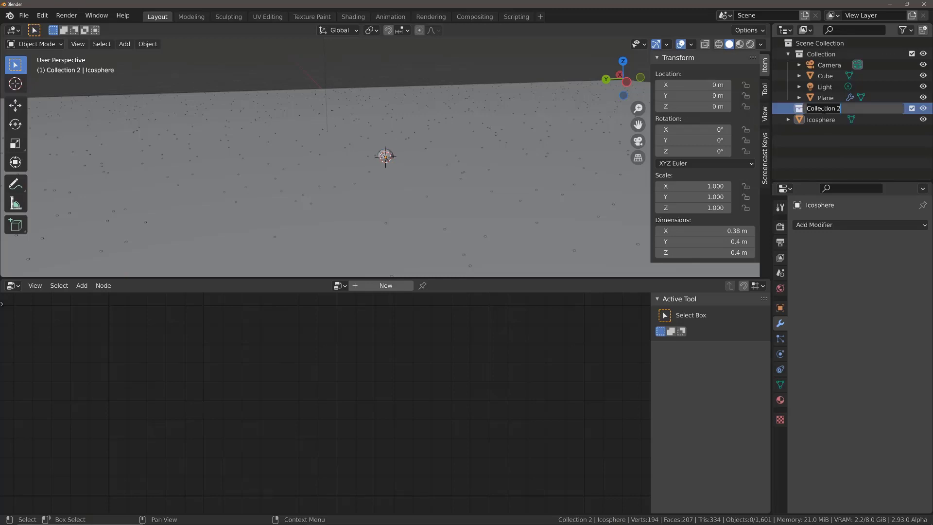
type("Instance Obj")
key("Return")
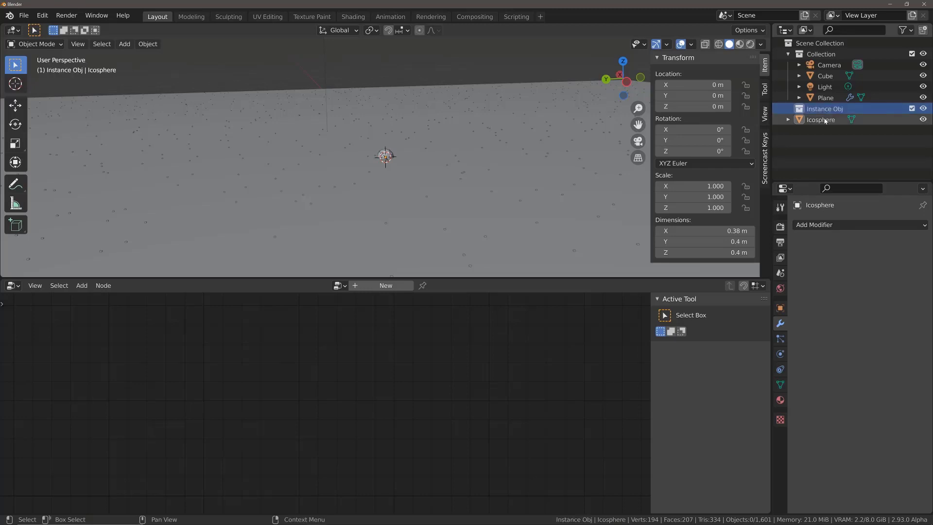
Step: Move the Icosphere and the Cube into the Instance Obj collection
left_click_drag(825, 120, 838, 112)
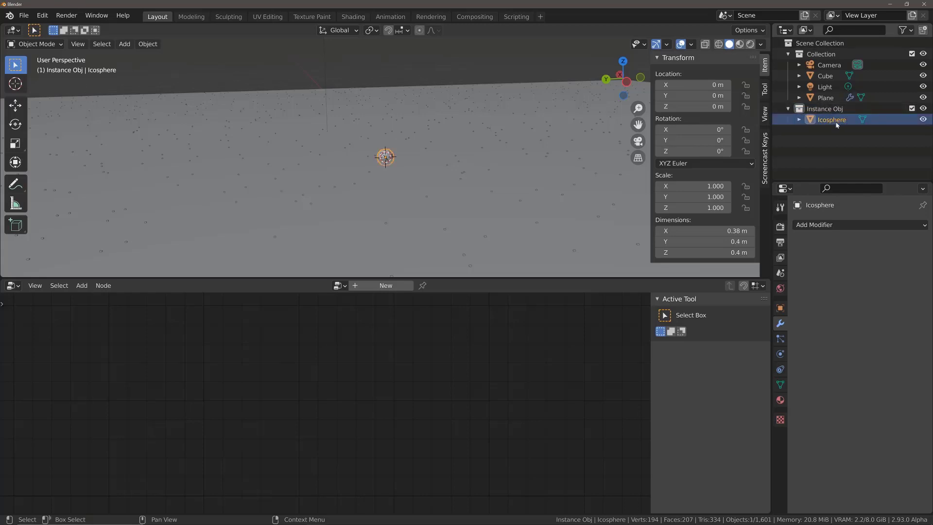
left_click_drag(828, 76, 832, 110)
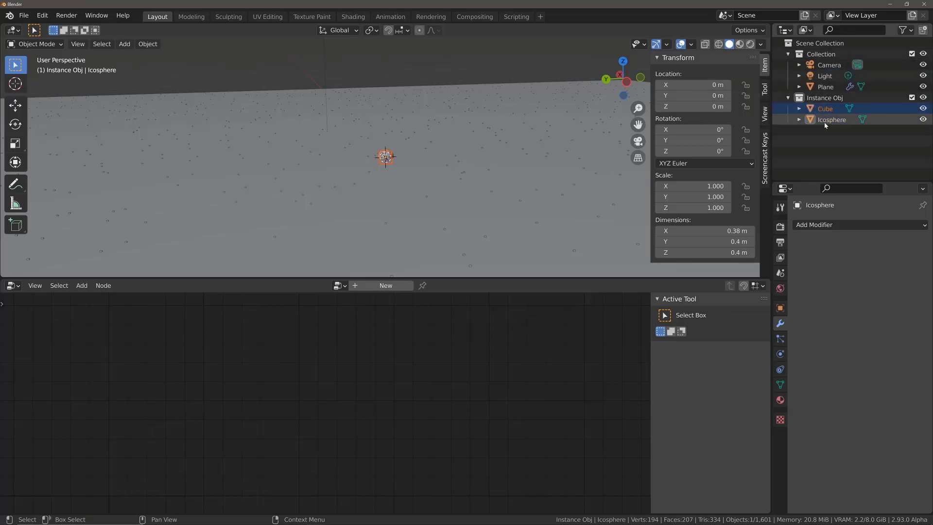
Step: Set the Plane's Point Instance node to Collection mode using the Instance Obj collection
left_click(423, 213)
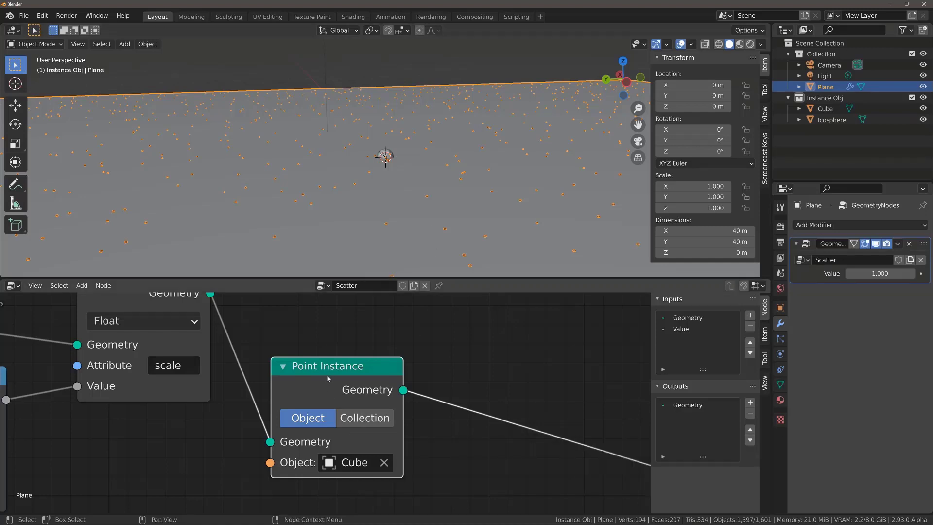
left_click(364, 417)
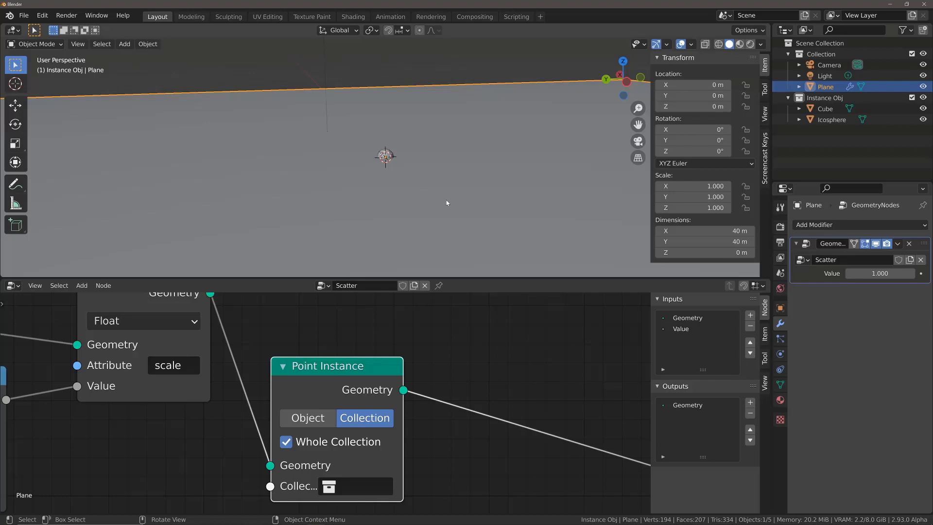
left_click(343, 484)
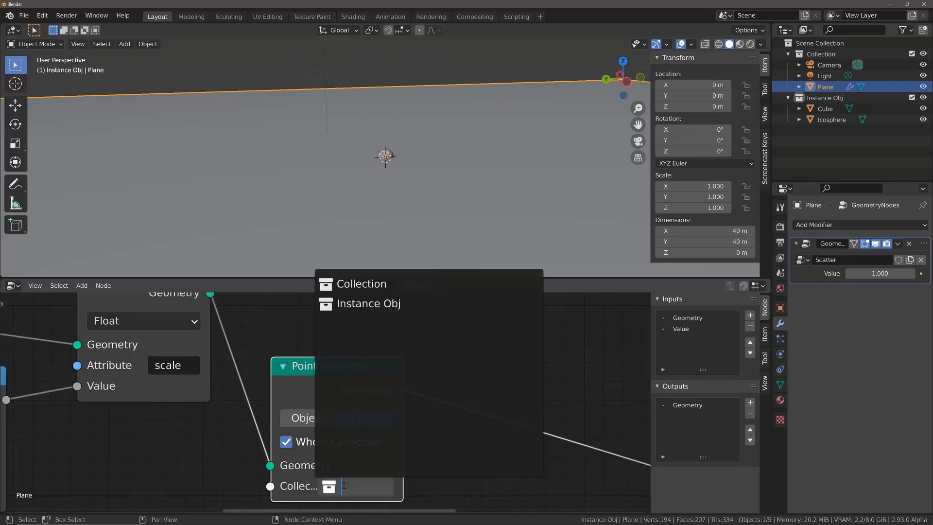
left_click(387, 302)
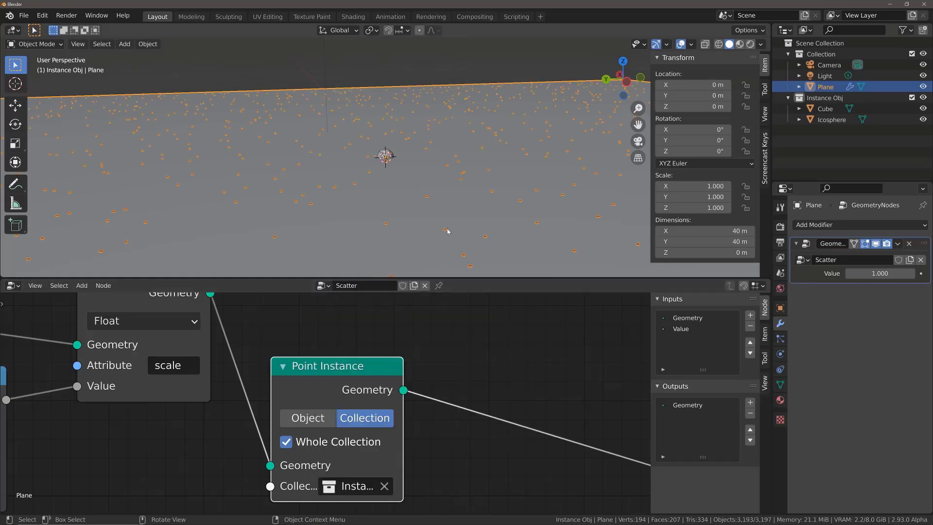
scroll(362, 211, "up", 10)
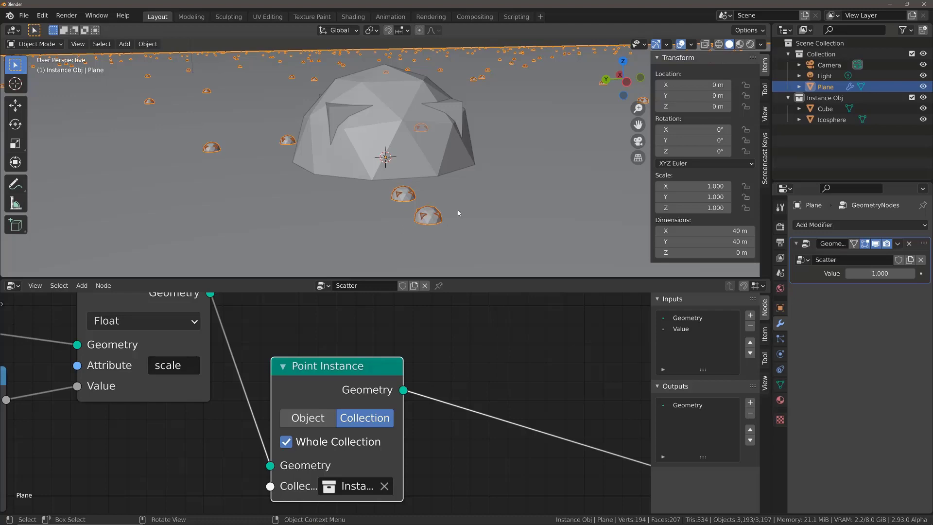
scroll(461, 209, "down", 5)
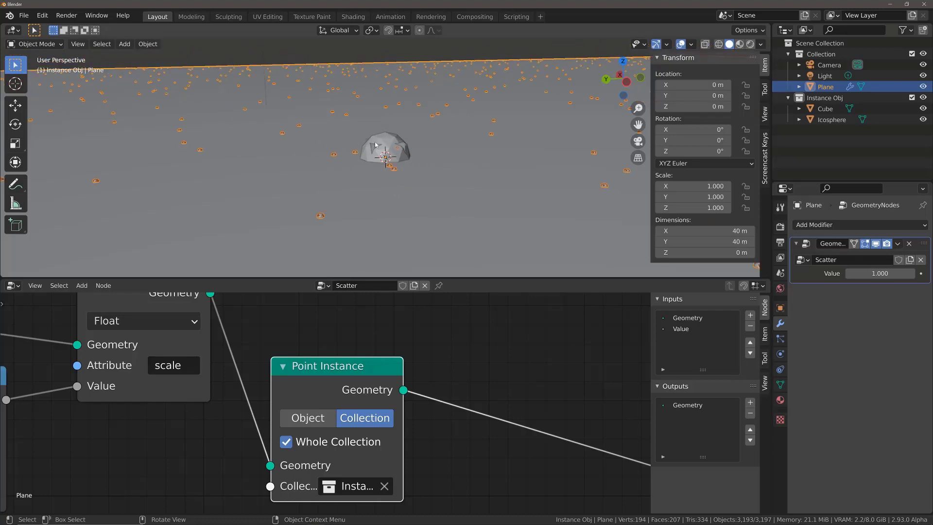
scroll(377, 147, "up", 6)
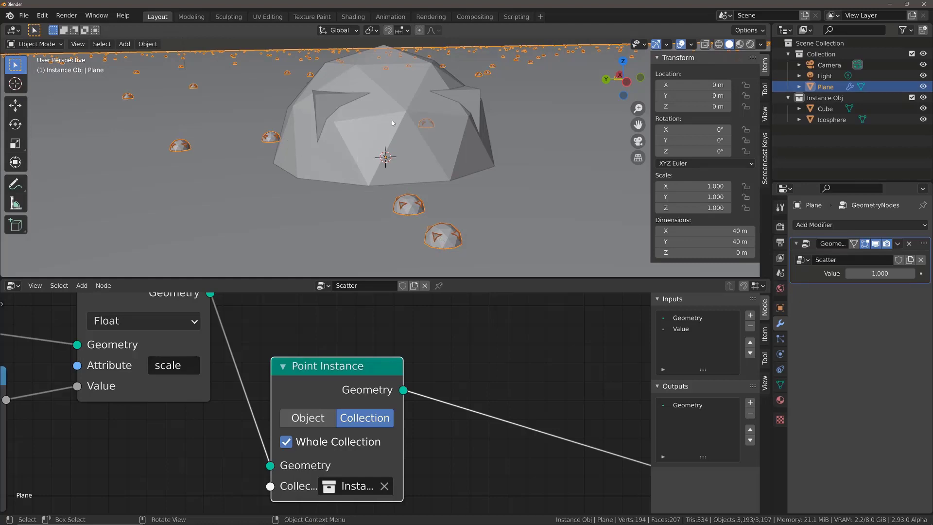
Step: Move the original icosphere about 0.49 m along Y, off the origin
left_click(373, 95)
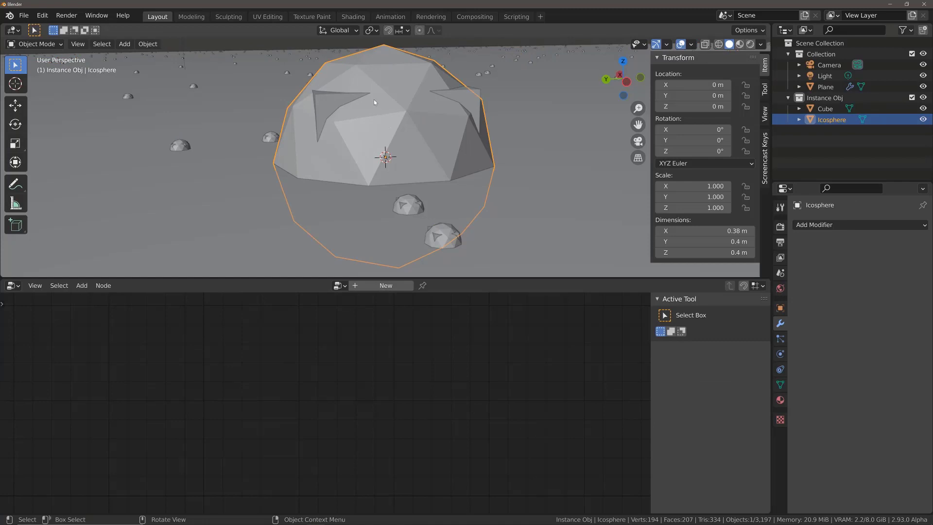
key("g")
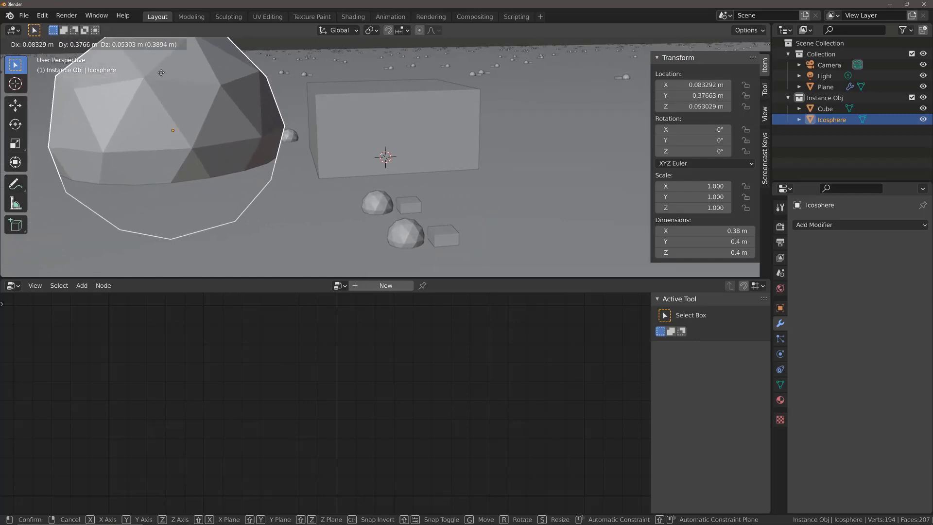
key("x")
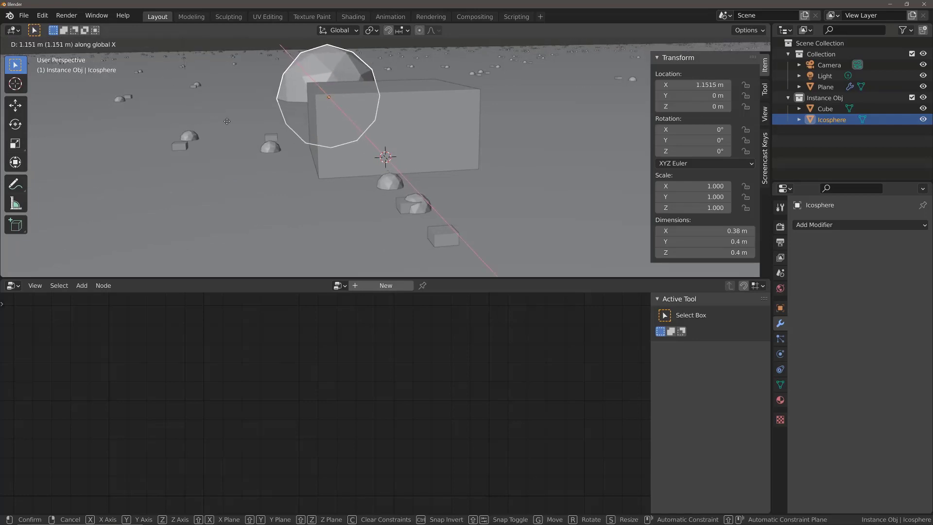
key("y")
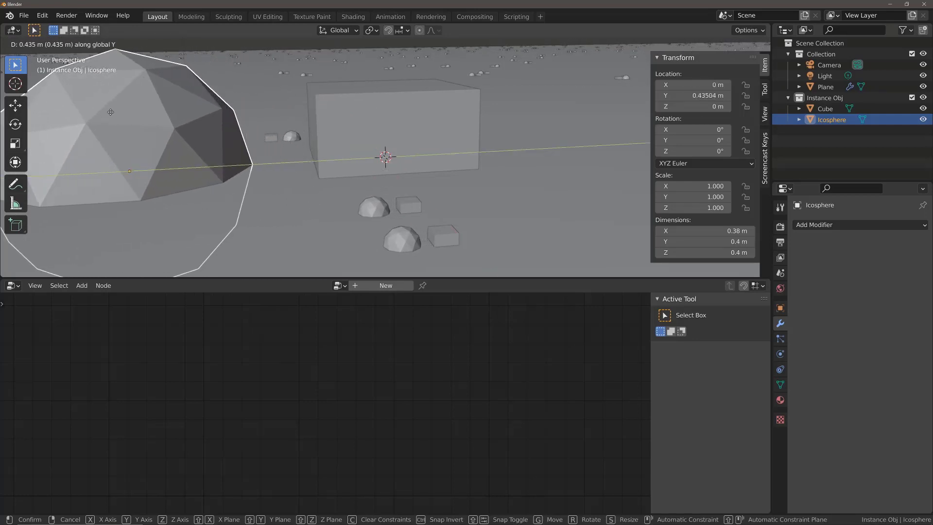
left_click(83, 115)
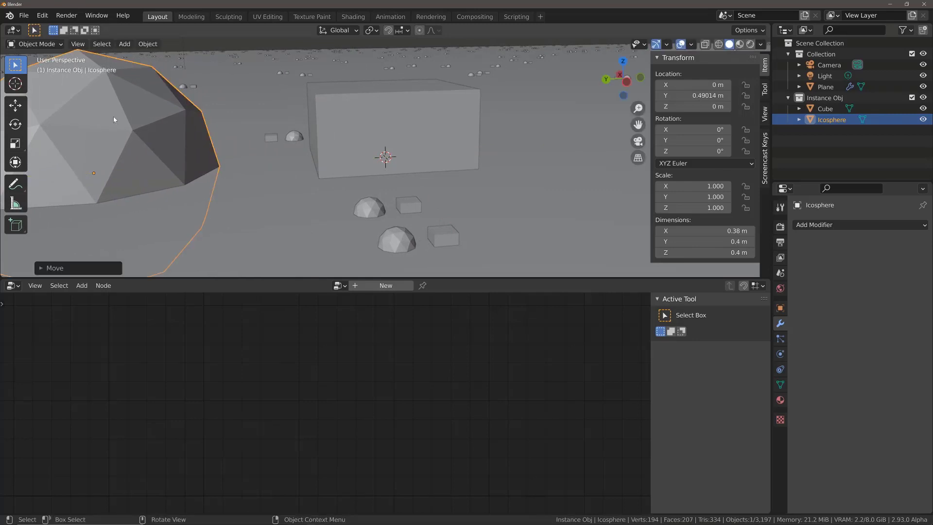
scroll(251, 136, "down", 8)
middle_click_drag(279, 134, 307, 122)
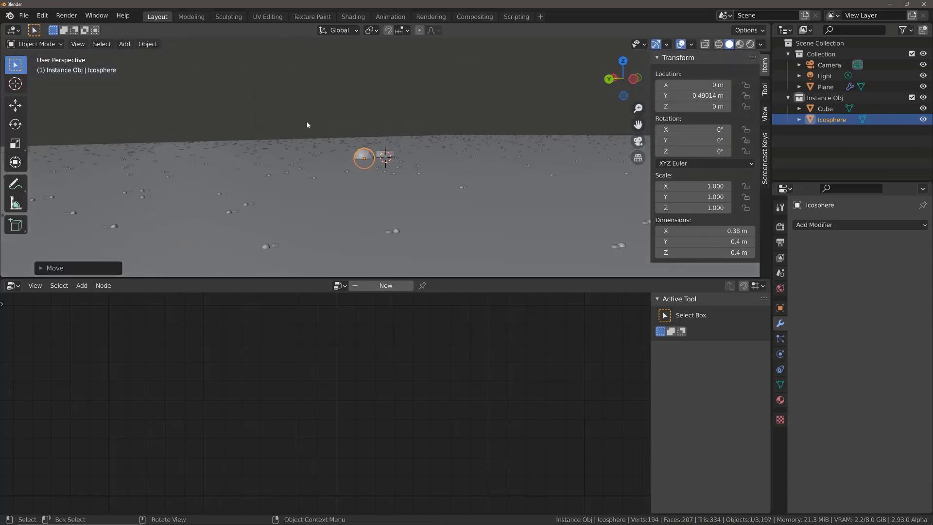
Step: Orbit the view and select the Plane to show its Scatter node tree again
scroll(307, 122, "up", 5)
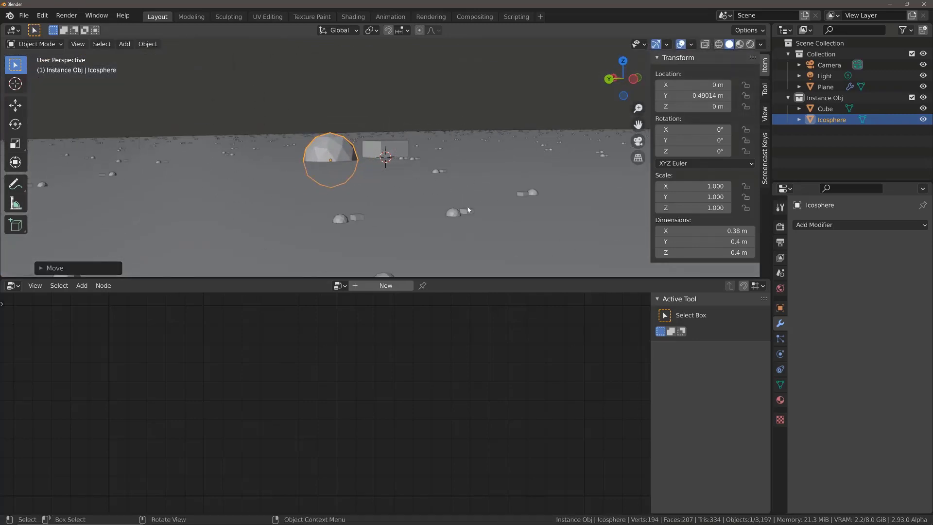
middle_click_drag(451, 176, 270, 191)
left_click(319, 108)
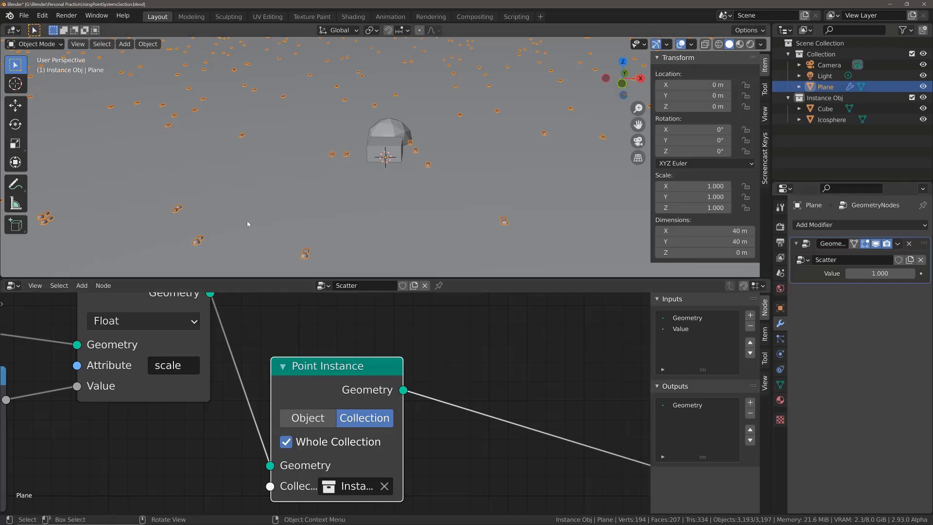
Step: Zoom in close and orbit to view the cube and icosphere from above
scroll(258, 220, "up", 6)
middle_click_drag(257, 221, 381, 215)
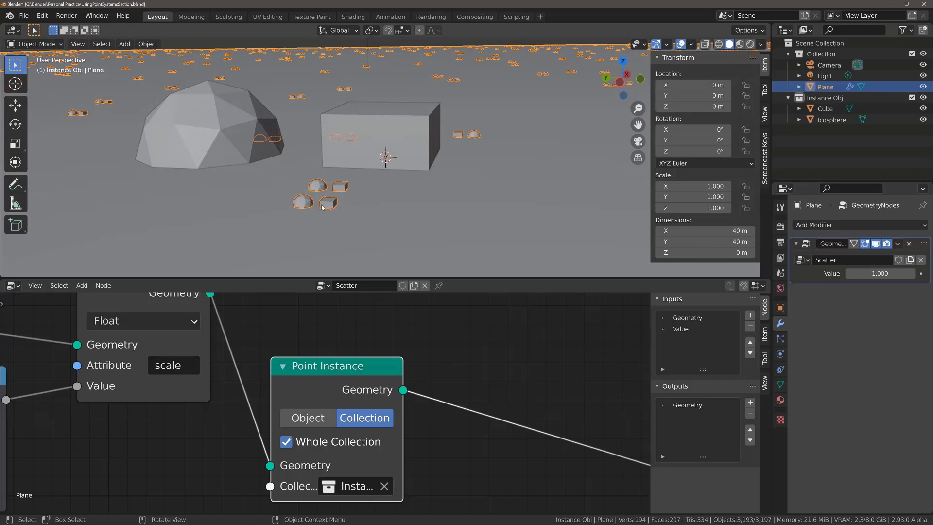
middle_click_drag(451, 183, 507, 161)
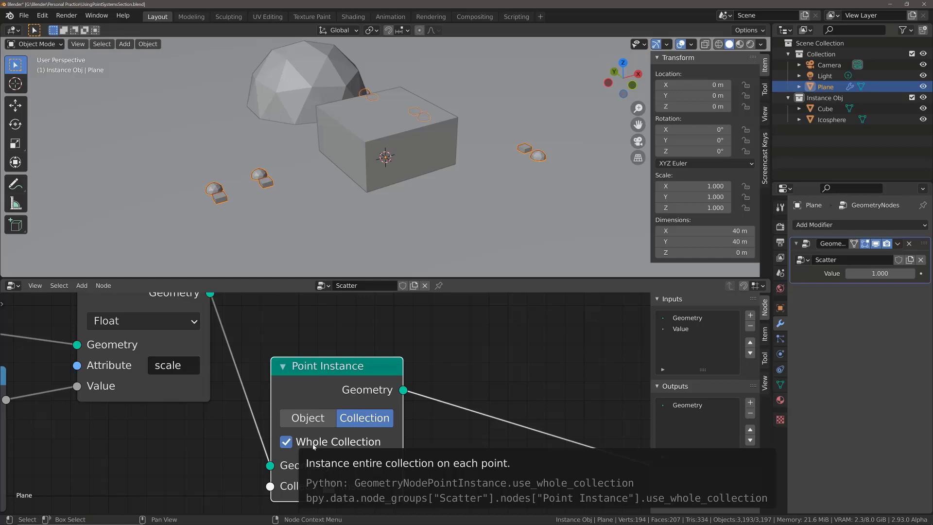
Step: Untick Whole Collection on the Point Instance node and orbit around the scattered instances
left_click(289, 444)
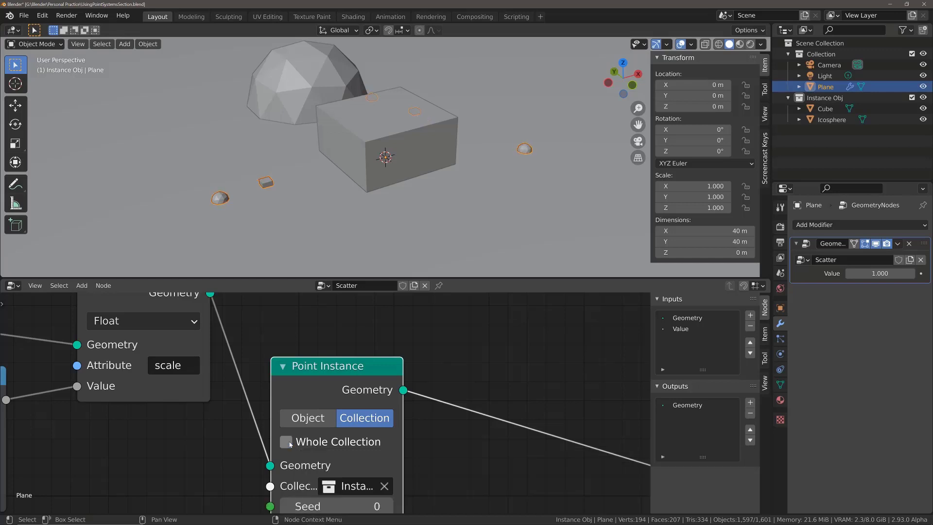
scroll(372, 249, "down", 10)
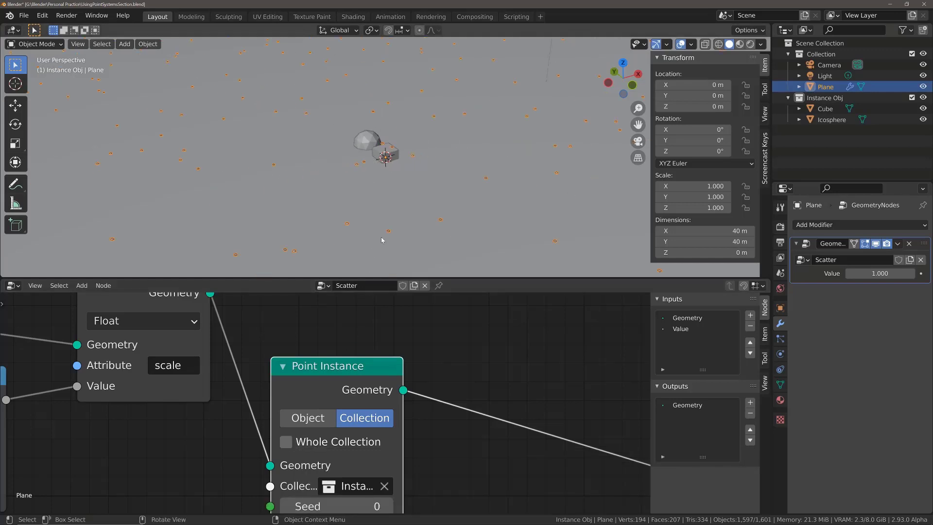
scroll(395, 216, "up", 3)
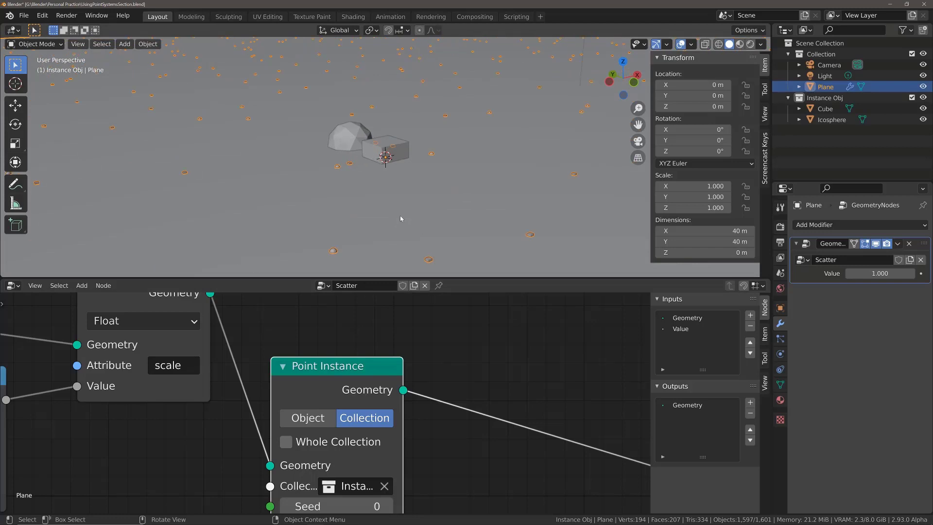
scroll(406, 217, "up", 1)
mouse_move(406, 217)
middle_mouse_down()
mouse_move(411, 199)
mouse_move(391, 191)
mouse_move(408, 223)
middle_mouse_up()
scroll(418, 200, "up", 2)
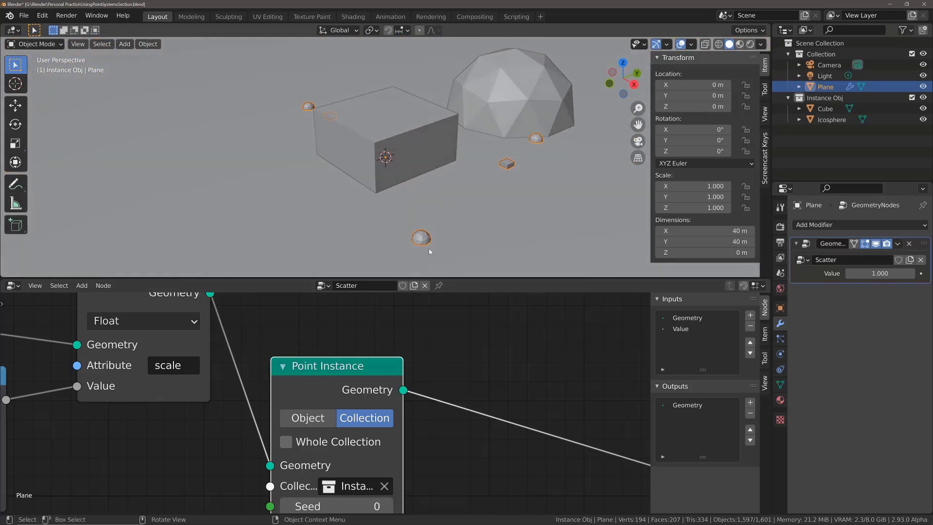
scroll(504, 177, "down", 5)
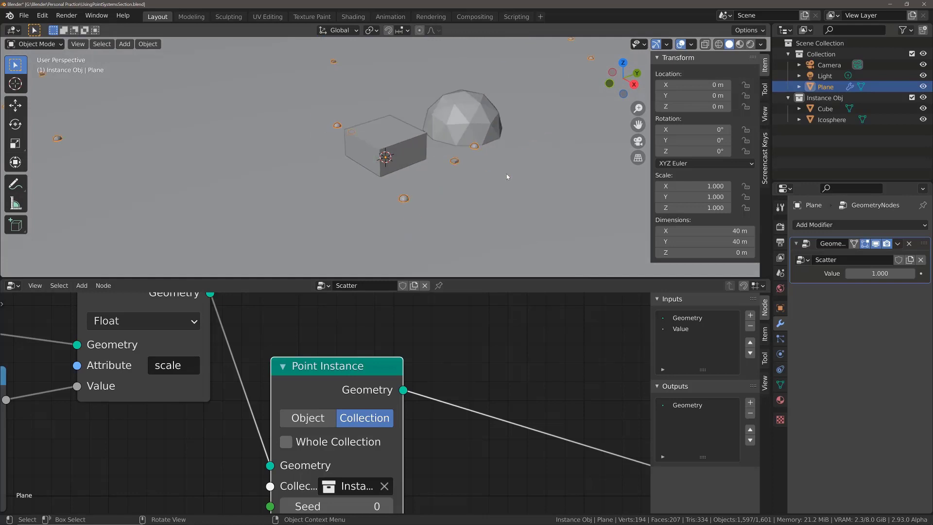
middle_click_drag(502, 177, 441, 210)
scroll(401, 218, "up", 4)
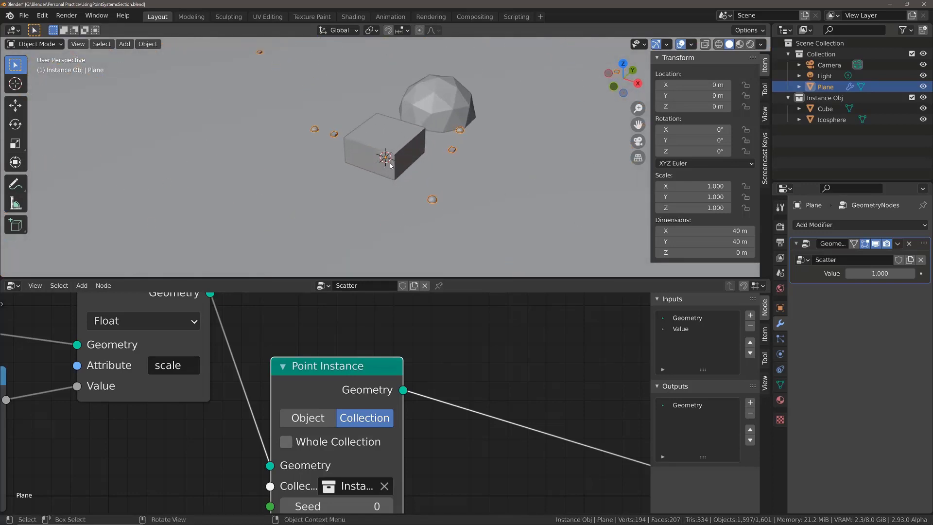
key("shift+a")
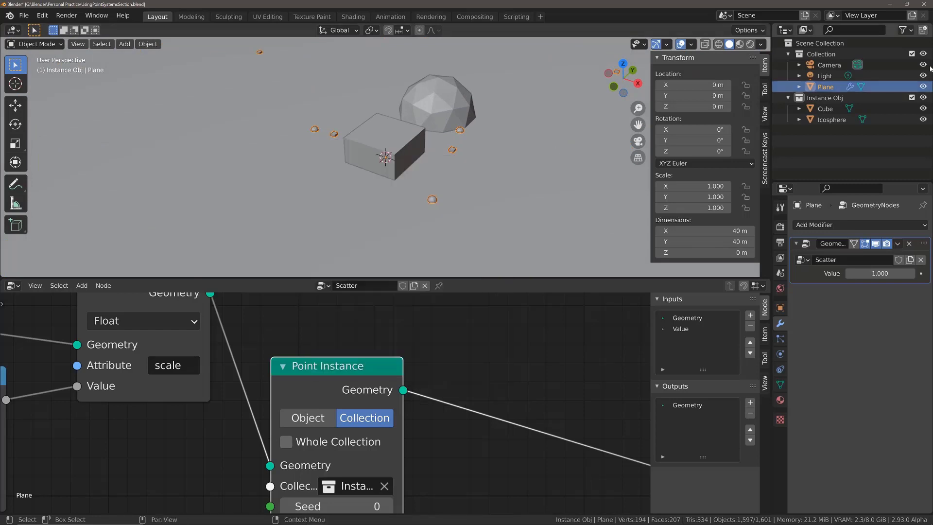
Step: Add a 0.2 m Suzanne monkey to the Instance Obj collection
left_click(851, 100)
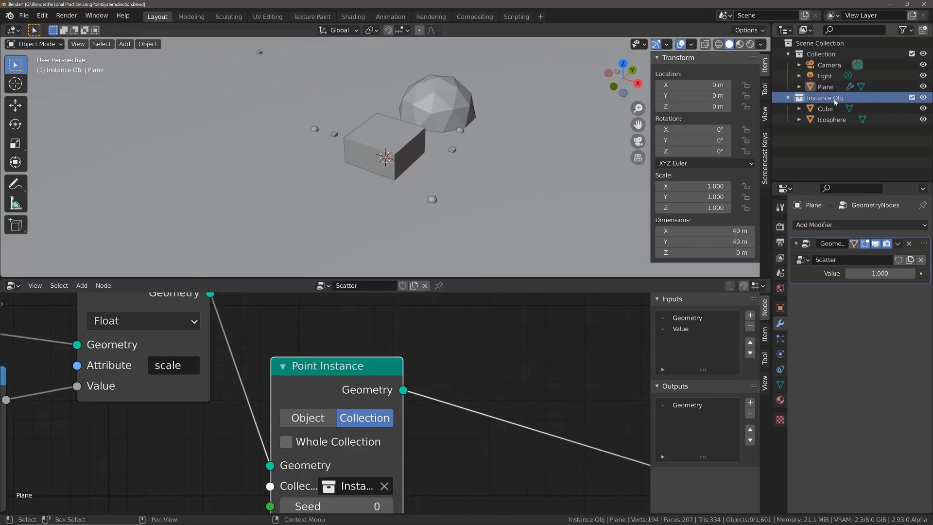
key("shift+a")
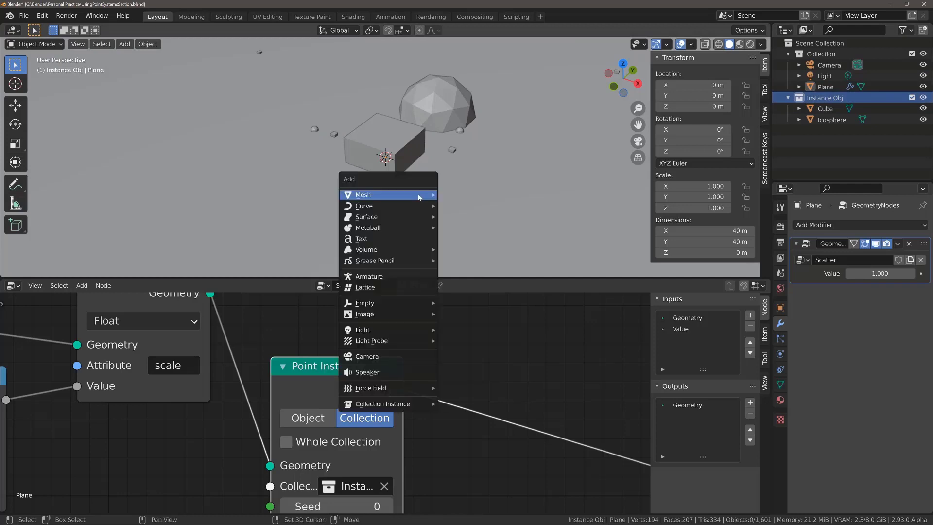
mouse_move(419, 196)
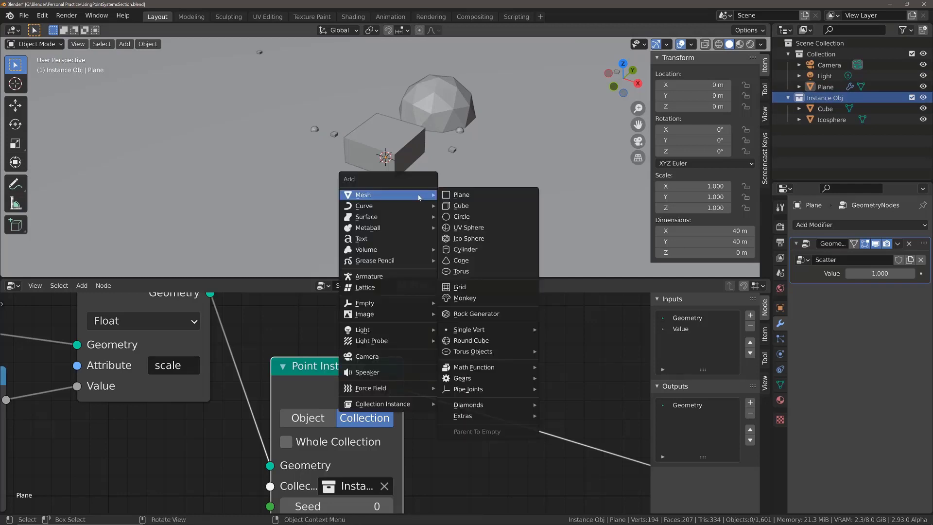
left_click(492, 297)
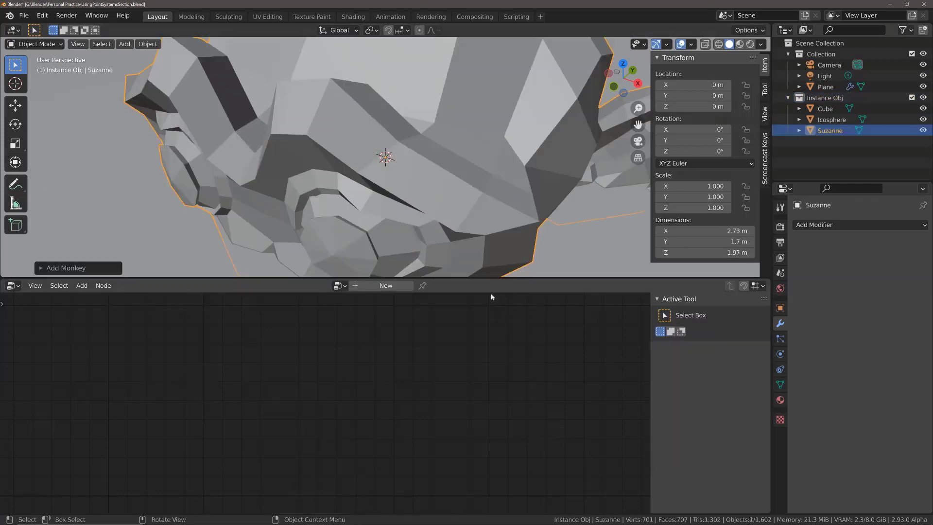
left_click(47, 269)
left_click(138, 175)
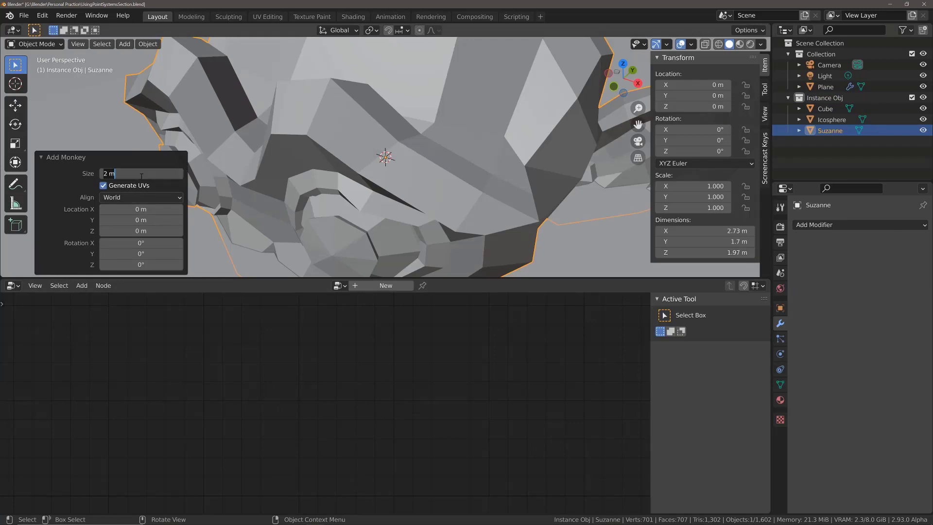
type("0.2")
key("Return")
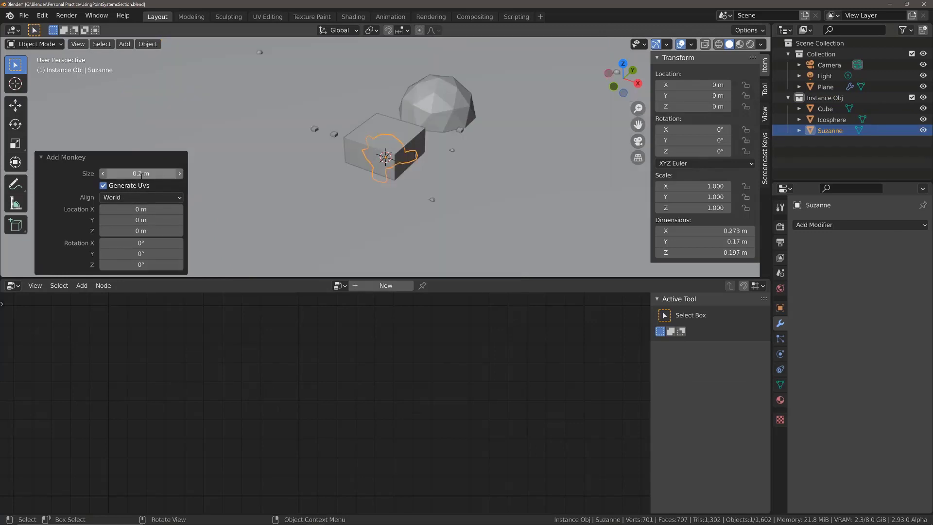
Step: Move Suzanne about 0.42 m along negative Y beside the cube
key("g")
key("y")
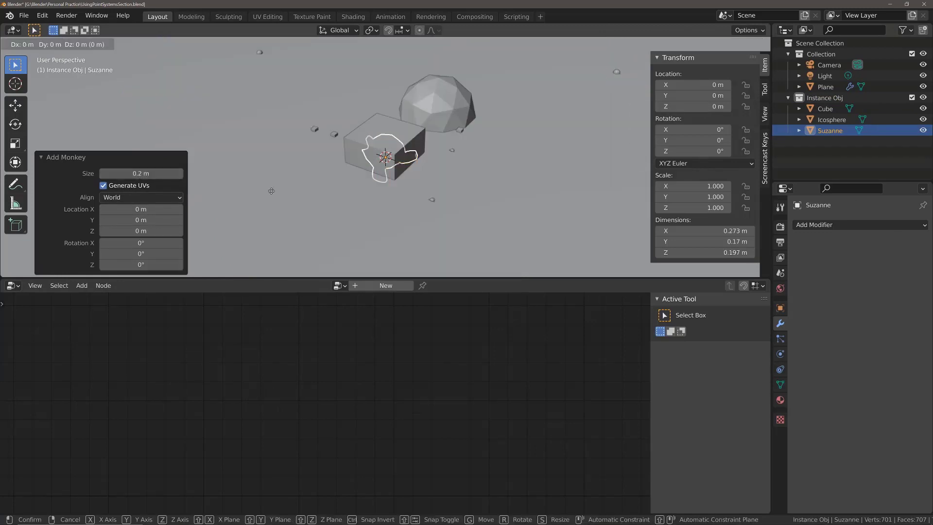
left_click(212, 240)
scroll(332, 209, "down", 3)
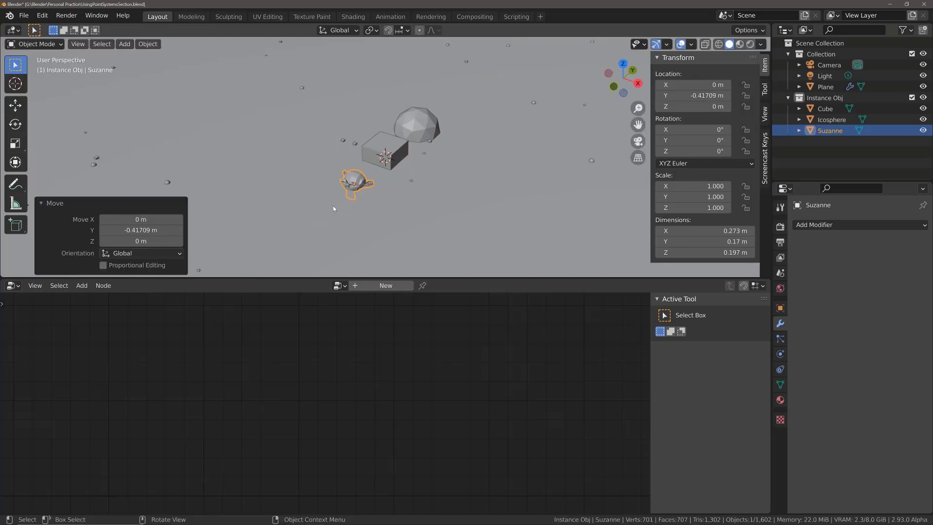
Step: With the Plane selected, tune the Scatter modifier Value up and settle it at 3.14
left_click(444, 207)
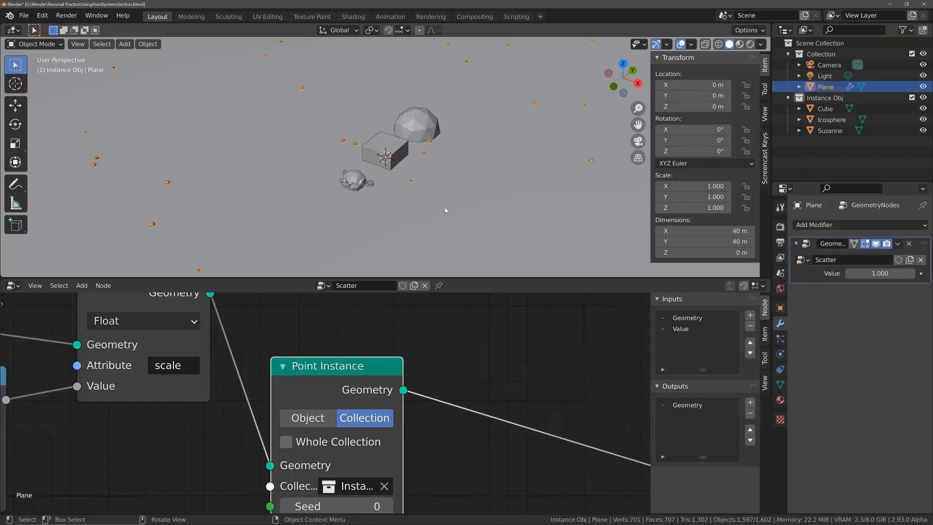
scroll(377, 223, "down", 5)
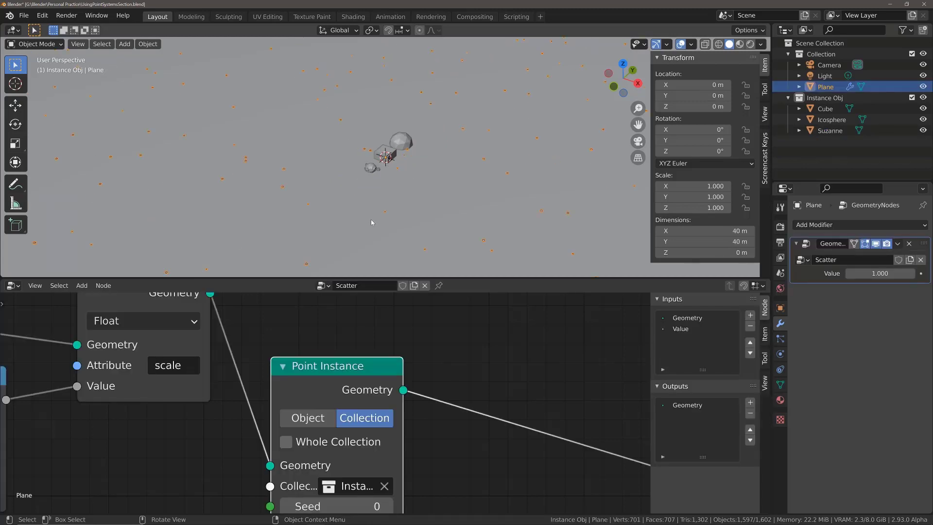
scroll(290, 373, "down", 4)
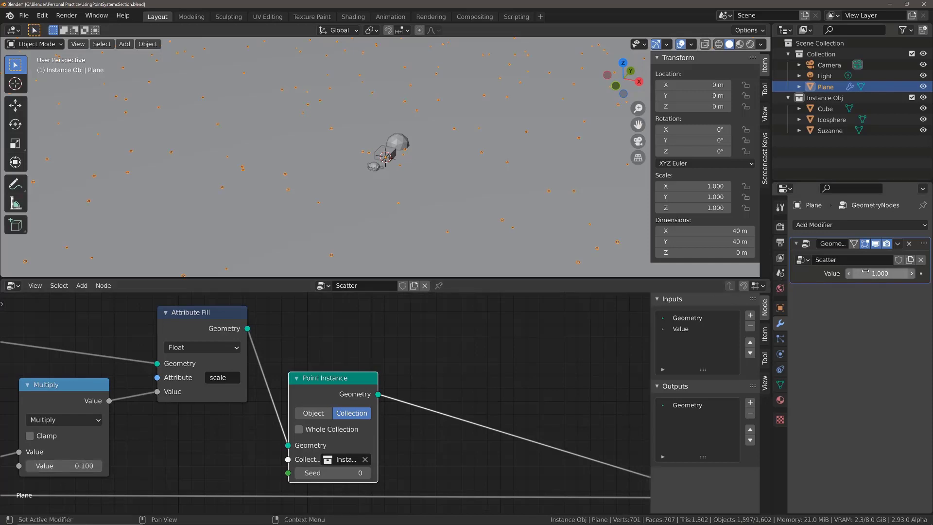
mouse_move(880, 273)
left_mouse_down()
mouse_move(926, 273)
mouse_move(862, 271)
left_mouse_up()
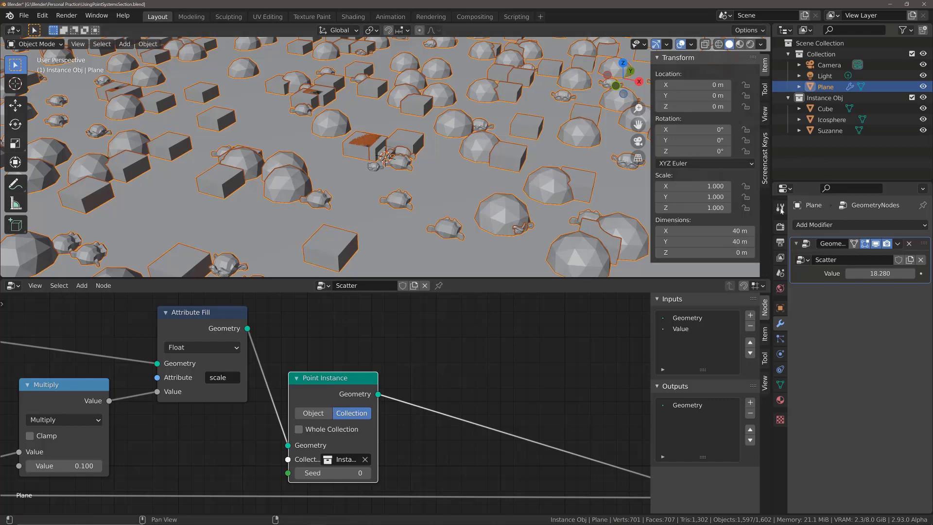
mouse_move(892, 278)
left_mouse_down()
mouse_move(841, 277)
mouse_move(890, 278)
left_mouse_up()
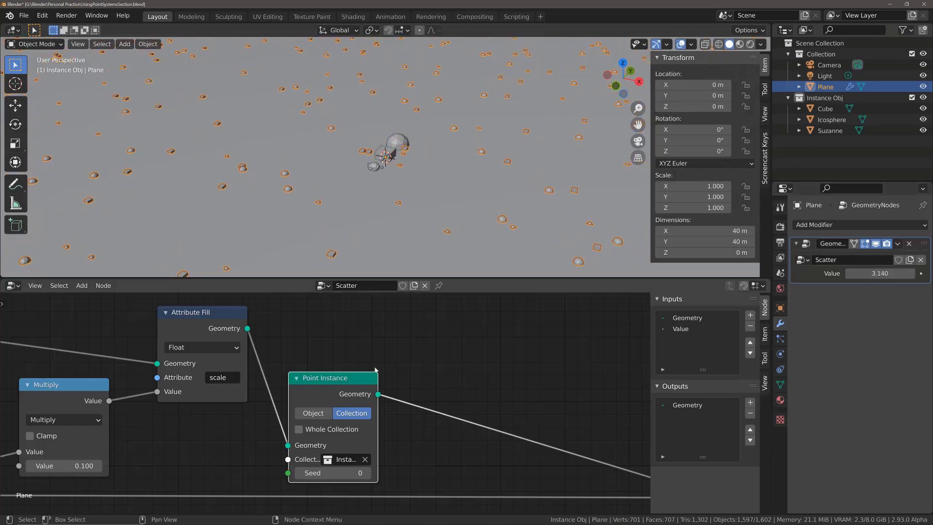
left_click(298, 429)
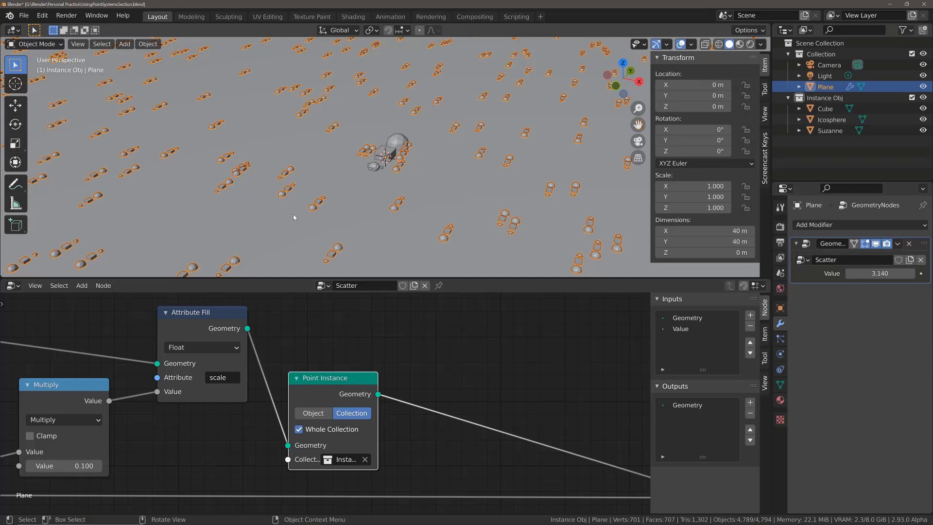
left_click(340, 428)
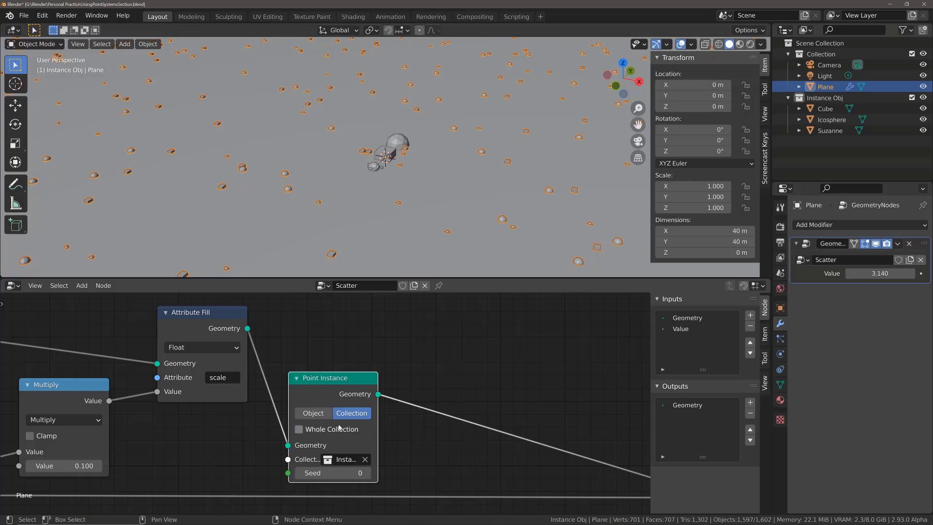